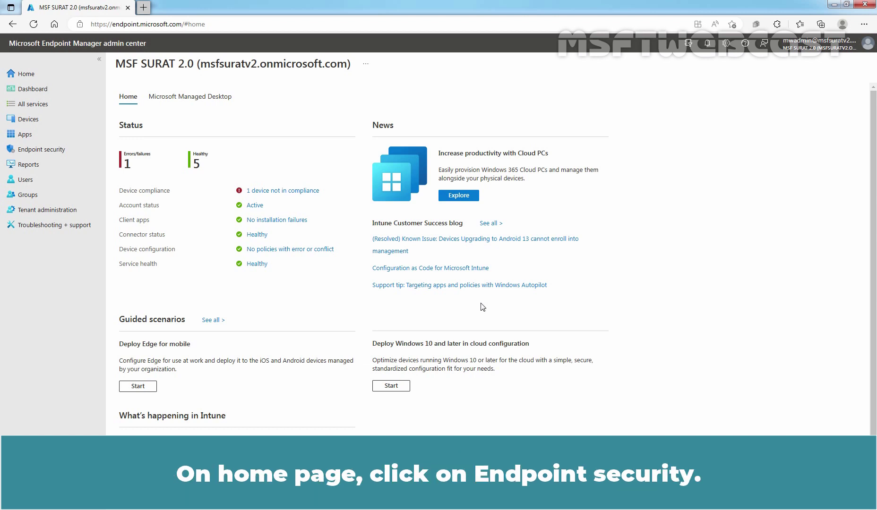
- Go to Endpoint security > Disk encryption and open the Test - Windows BitLocker Disk Encryption Policy's Properties
{"action": "left_click", "coordinate": [42, 150]}
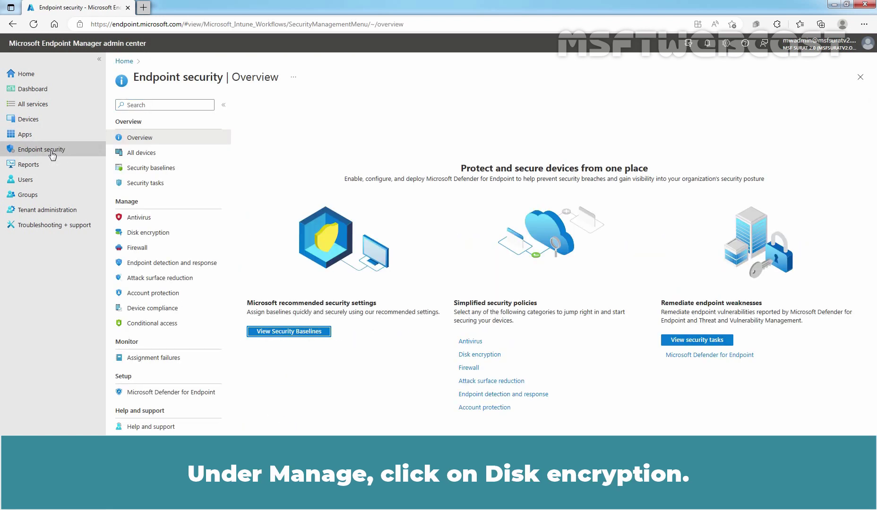
{"action": "left_click", "coordinate": [148, 232]}
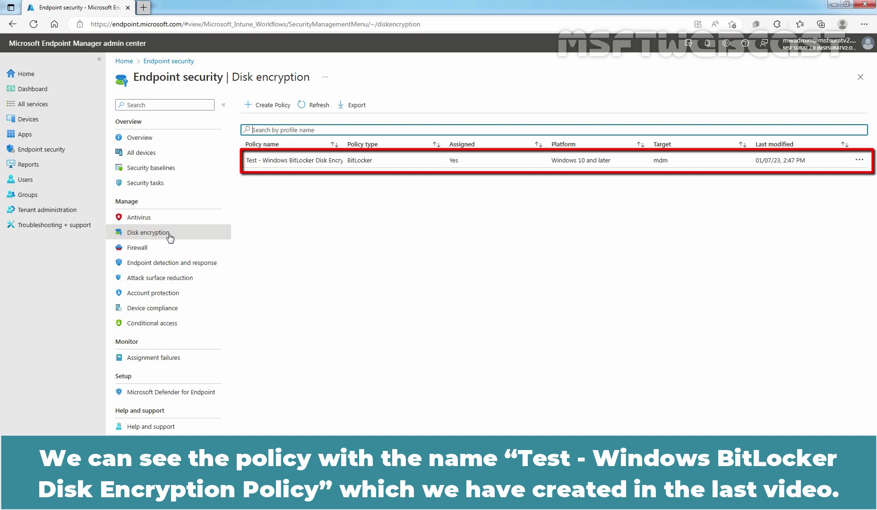
{"action": "left_click", "coordinate": [288, 160]}
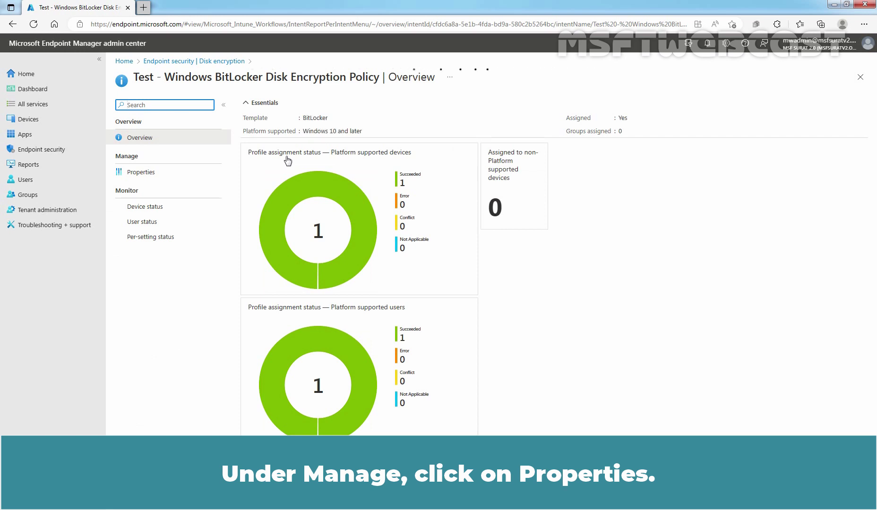
{"action": "left_click", "coordinate": [152, 175]}
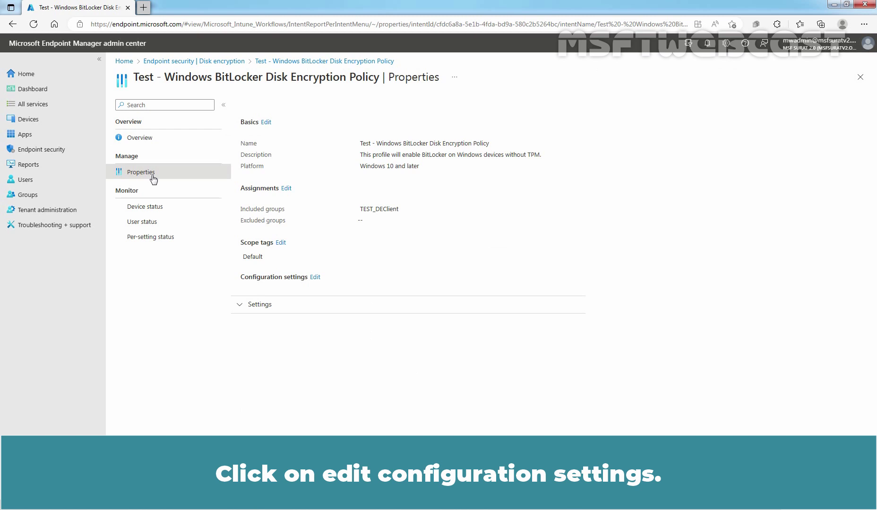
{"action": "left_click", "coordinate": [315, 278]}
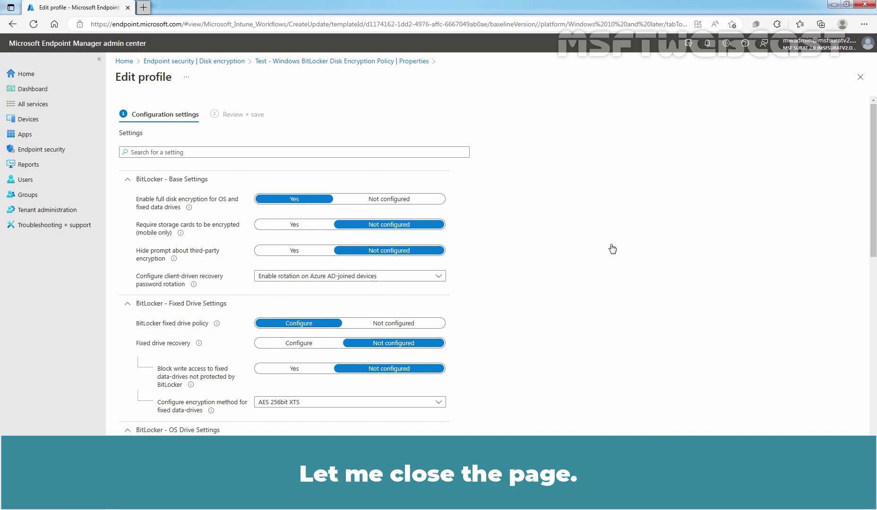
{"action": "left_click", "coordinate": [860, 77]}
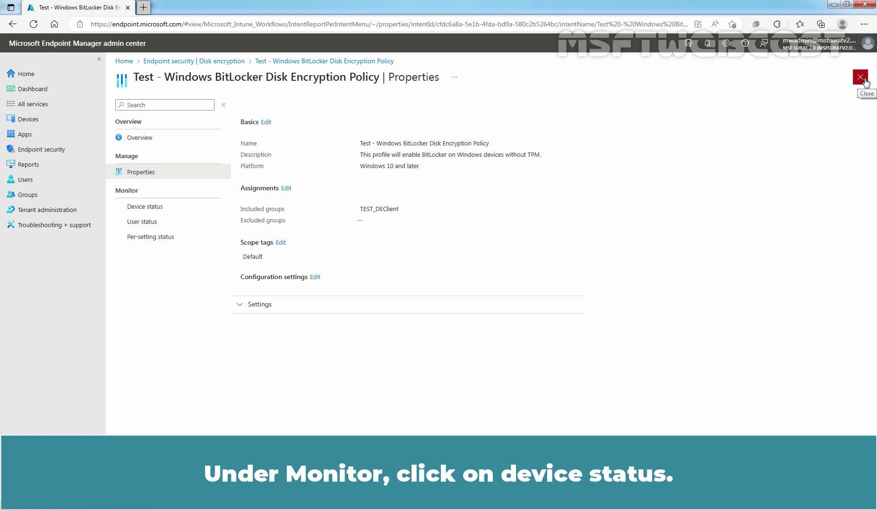
- Drill from Device status into LABWIN10-DE01's BitLocker policy to confirm all five settings Succeeded
{"action": "left_click", "coordinate": [163, 214]}
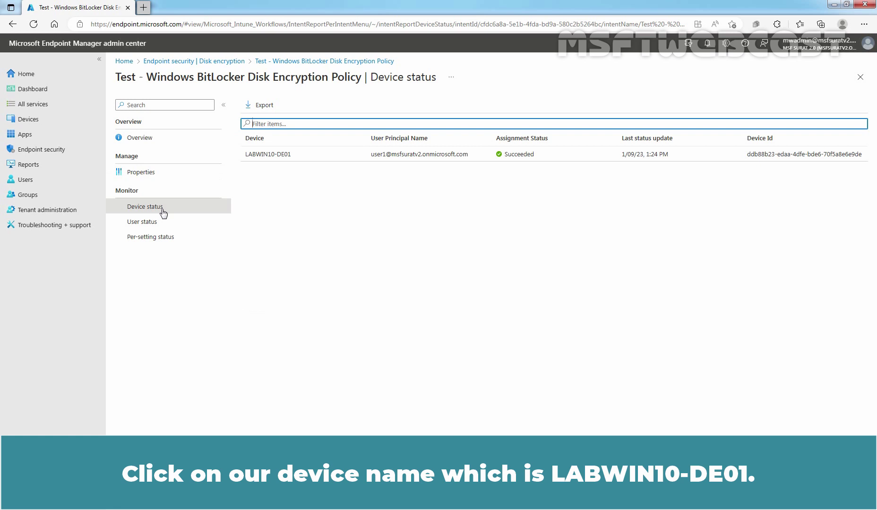
{"action": "left_click", "coordinate": [272, 154]}
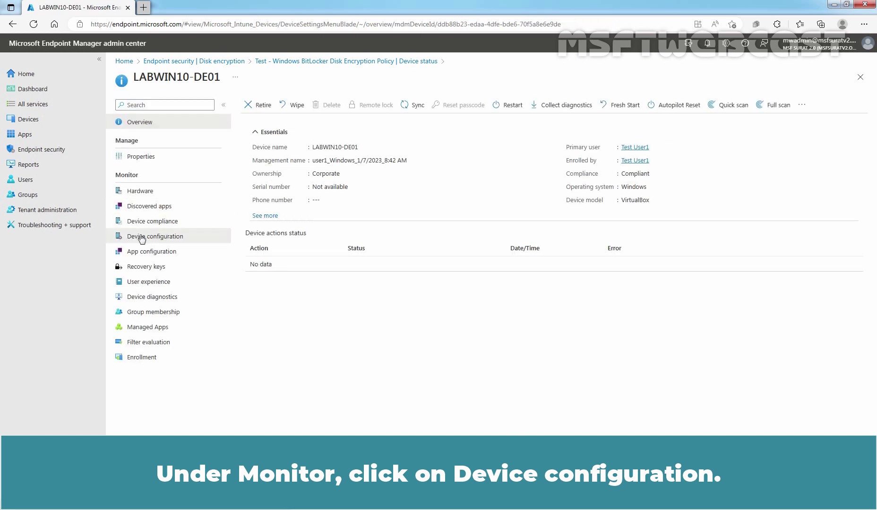
{"action": "left_click", "coordinate": [142, 238]}
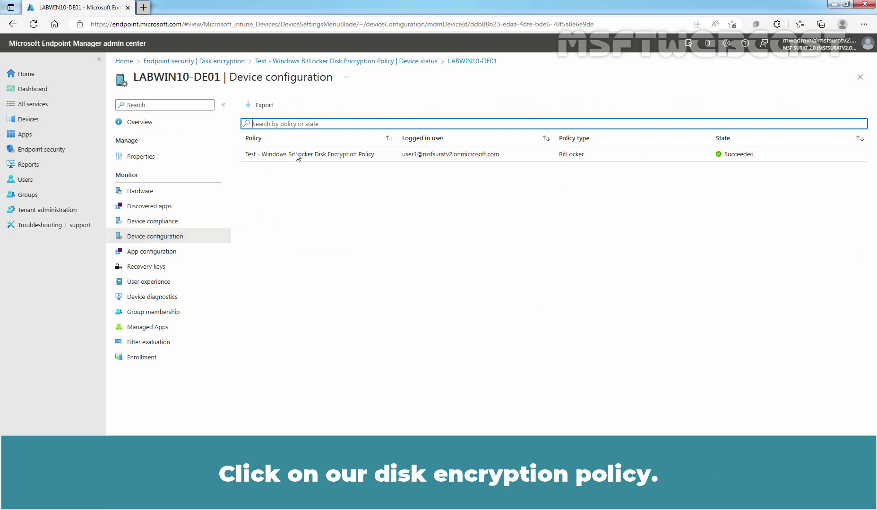
{"action": "left_click", "coordinate": [297, 155]}
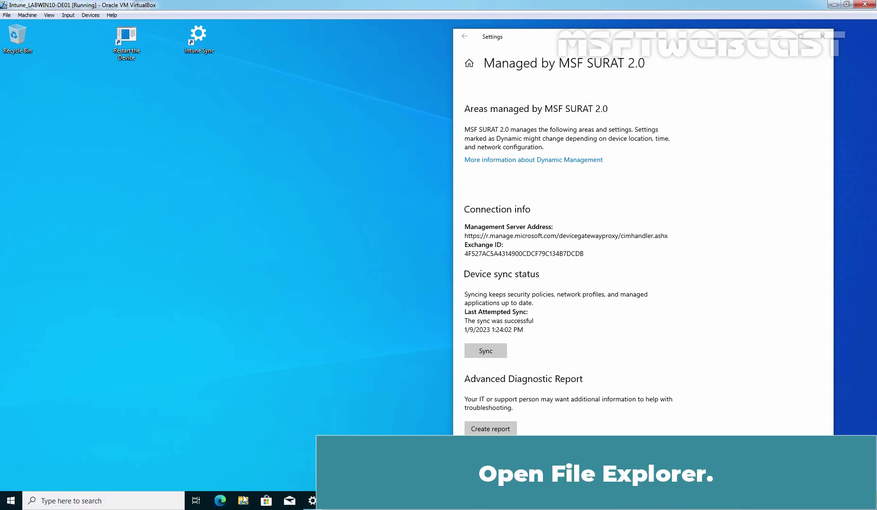
- Open File Explorer in the VM and show This PC with Local Disk (C:) and CD Drive (D:)
{"action": "left_click", "coordinate": [243, 501]}
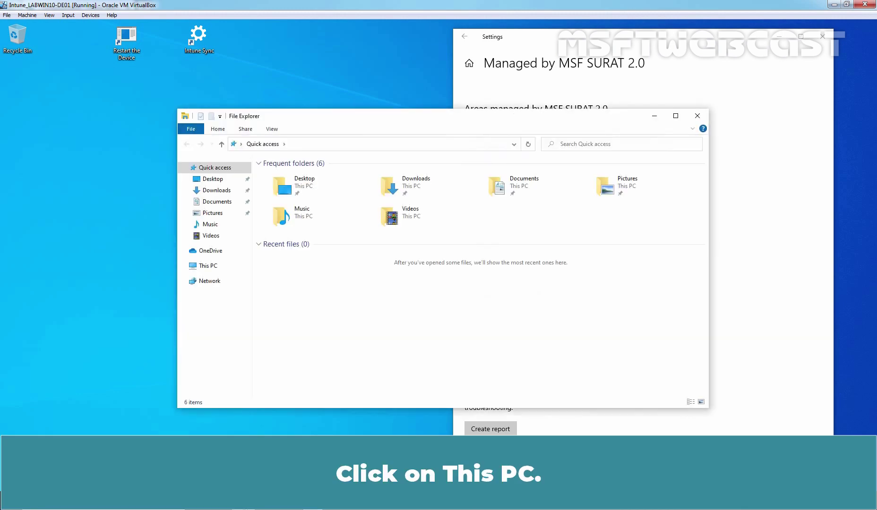
{"action": "left_click", "coordinate": [209, 266]}
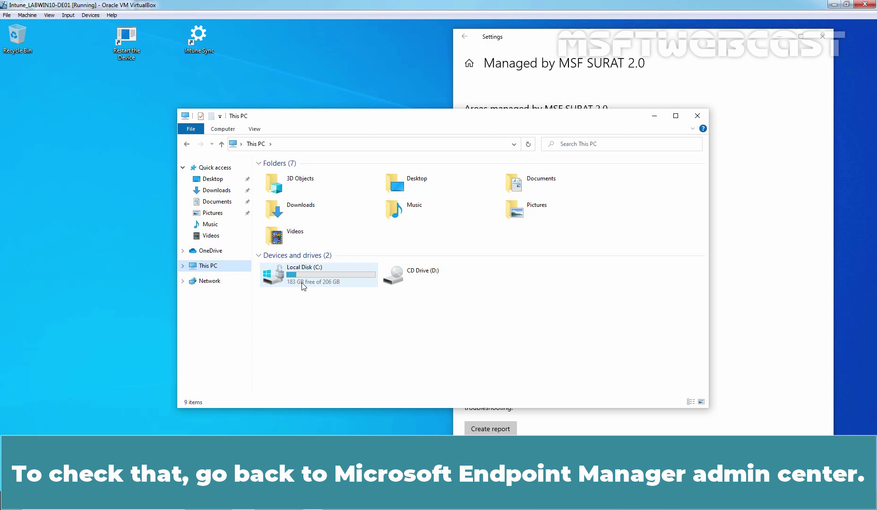
- Back in the browser, go to Devices > All devices > LABWIN10-DE01 and list its recovery keys
{"action": "key", "text": "alt+Tab"}
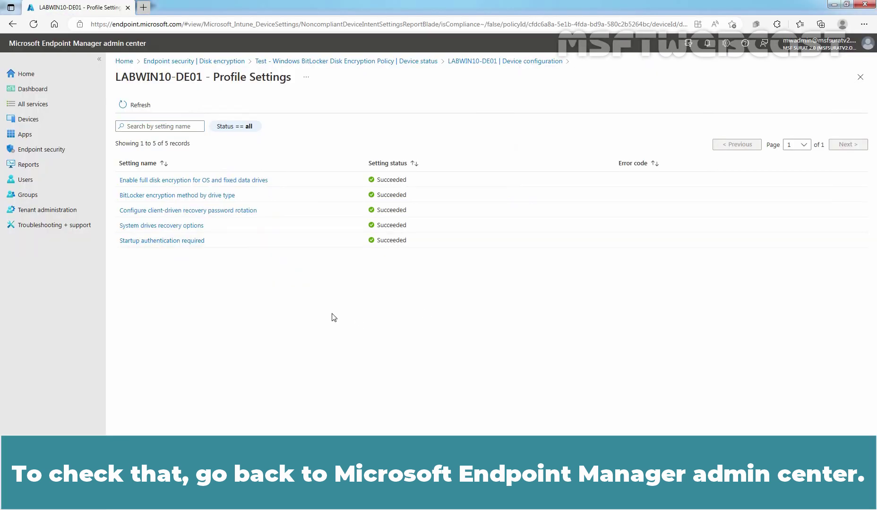
{"action": "left_click", "coordinate": [38, 125]}
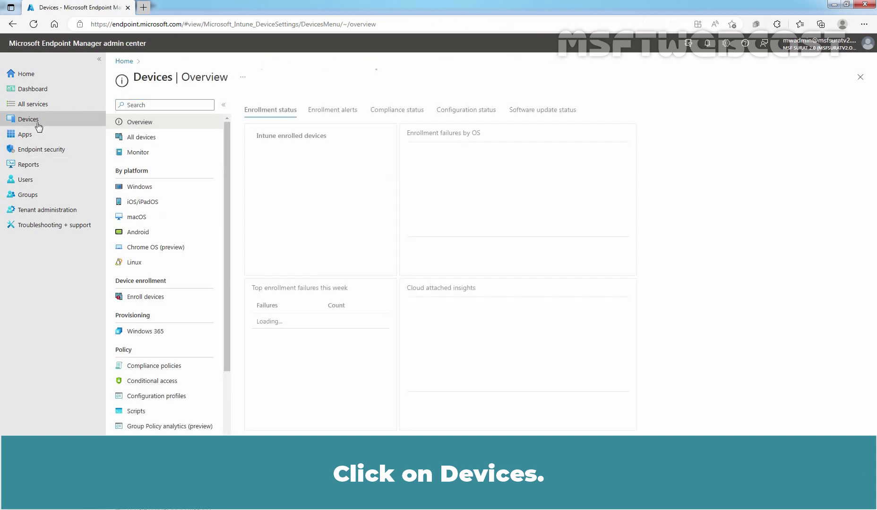
{"action": "left_click", "coordinate": [140, 139]}
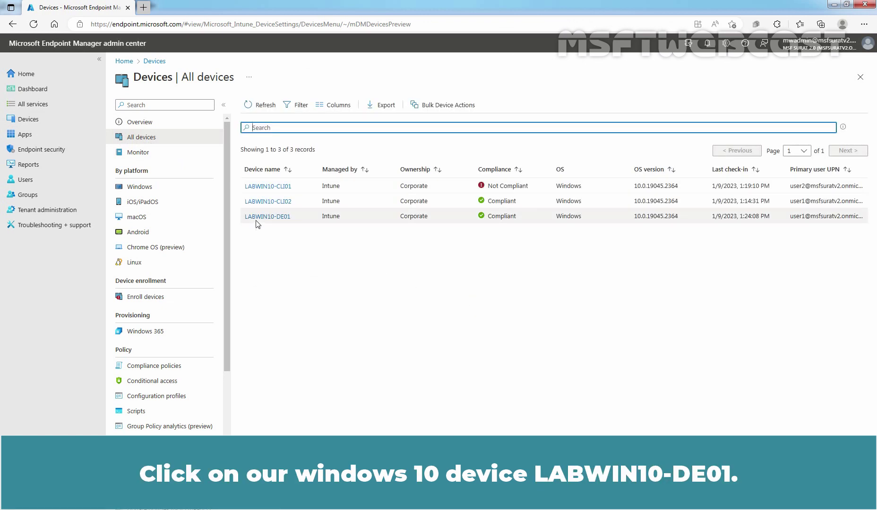
{"action": "left_click", "coordinate": [269, 218]}
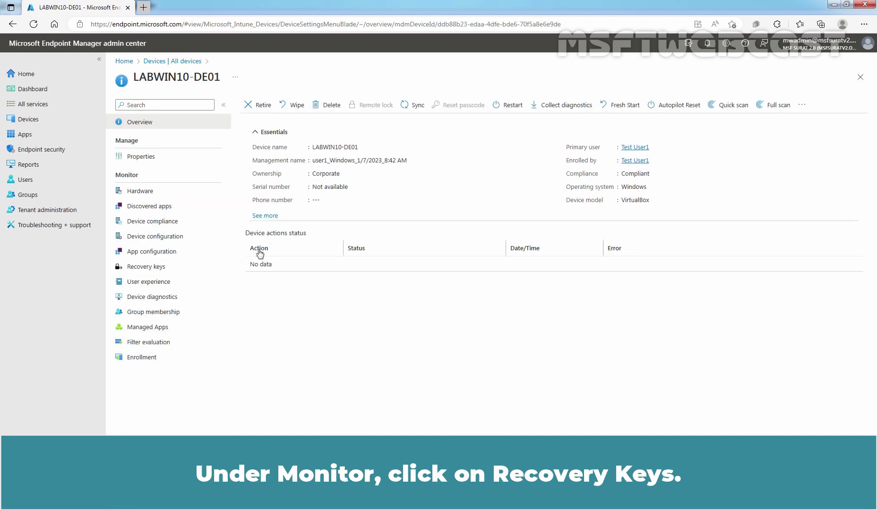
{"action": "left_click", "coordinate": [143, 268]}
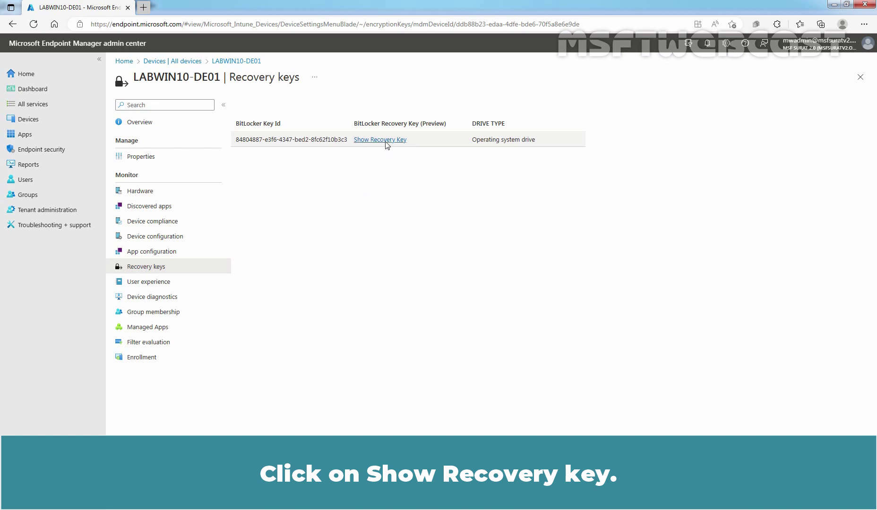
- Show the recovery key next to the operating system drive's BitLocker Key Id
{"action": "left_click", "coordinate": [386, 144]}
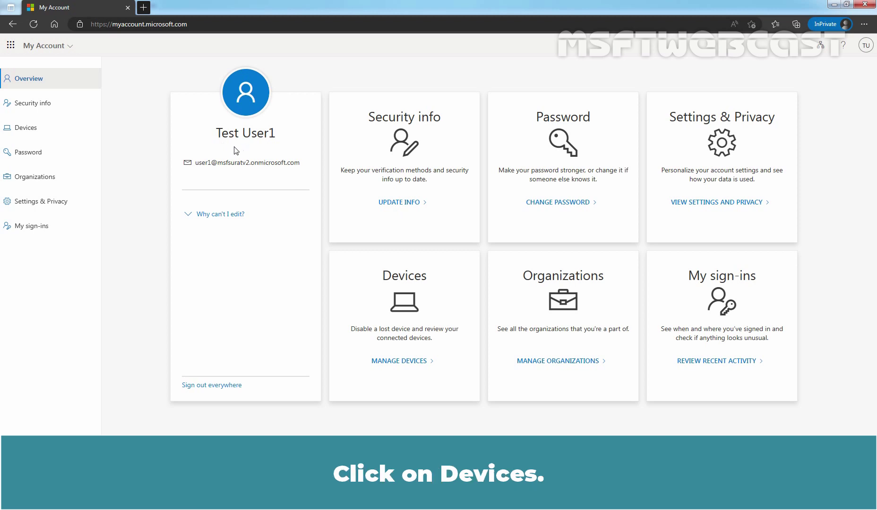
- In My Account Devices, expand LABWIN10-DE01 and reveal its BitLocker recovery key
{"action": "left_click", "coordinate": [33, 131]}
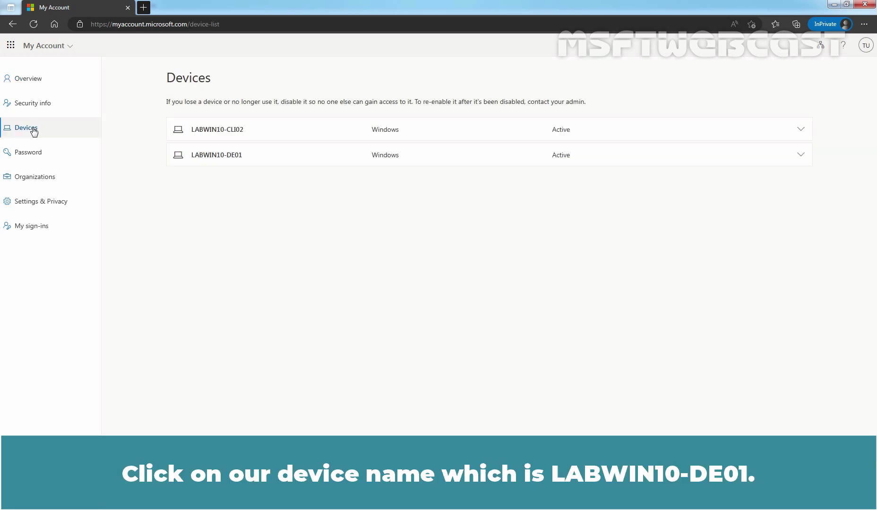
{"action": "left_click", "coordinate": [231, 161]}
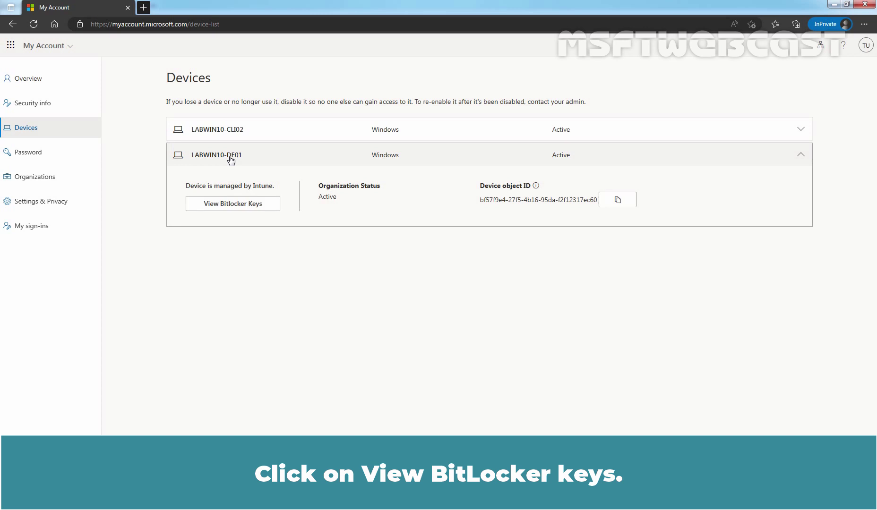
{"action": "left_click", "coordinate": [231, 208]}
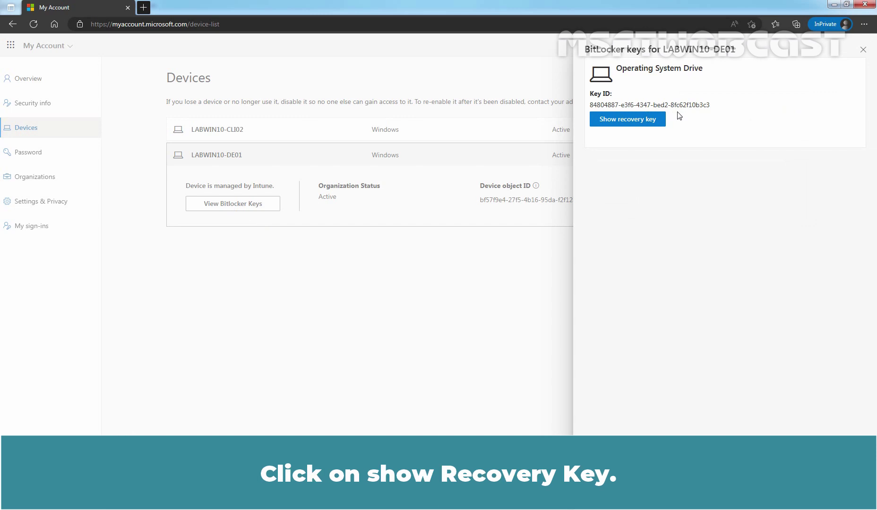
{"action": "left_click", "coordinate": [633, 122]}
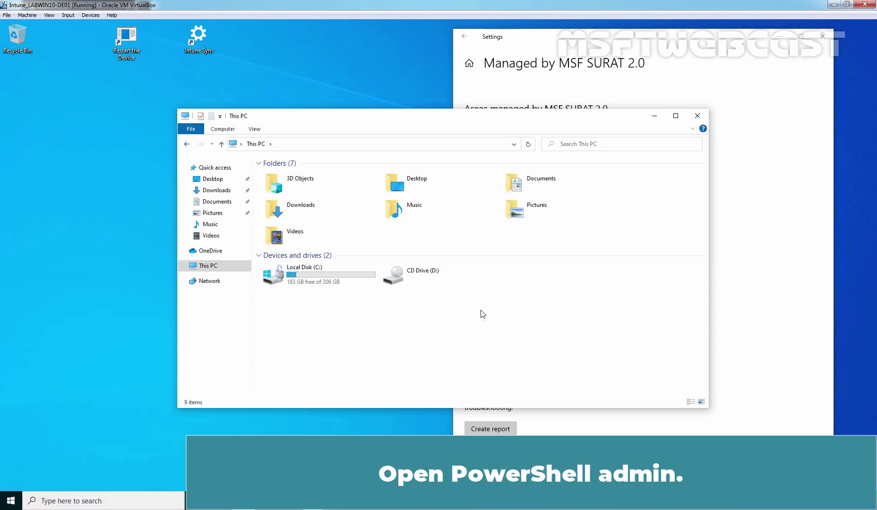
- In an elevated PowerShell, run .\manage-bde.exe -protectors -get C: to list key ID 84804887 and password
{"action": "left_click", "coordinate": [11, 502]}
{"action": "right_click", "coordinate": [11, 503]}
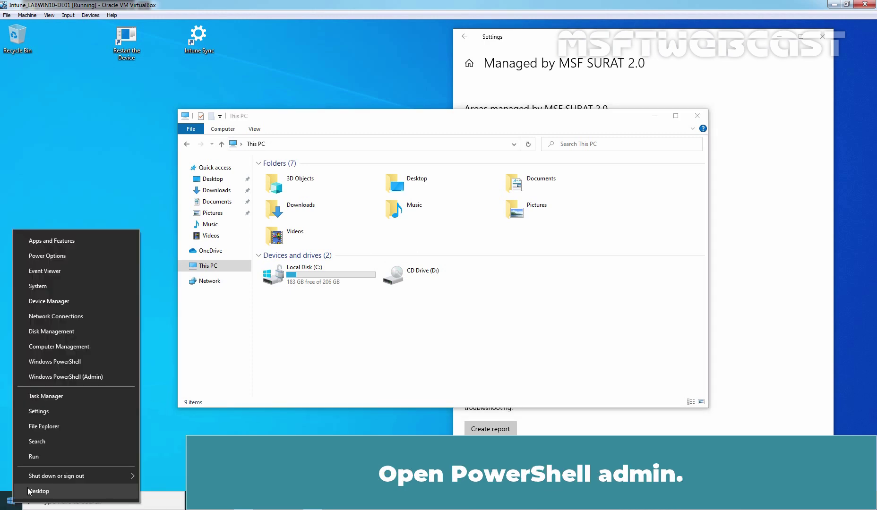
{"action": "left_click", "coordinate": [63, 376]}
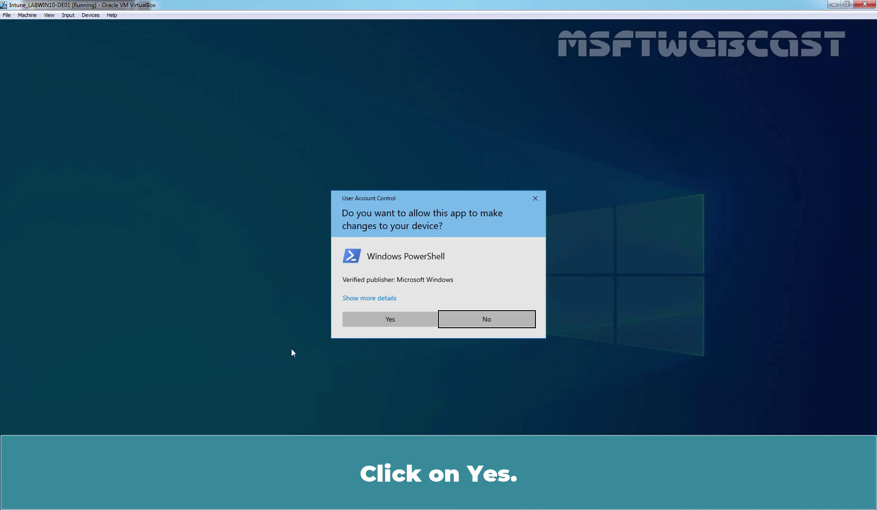
{"action": "left_click", "coordinate": [385, 322]}
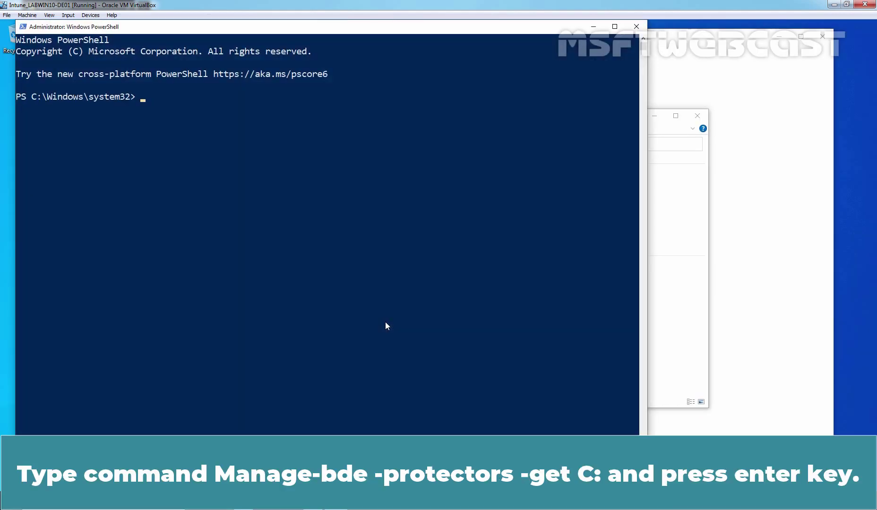
{"action": "type", "text": ".\\manage-bde.exe -protectors -get C:"}
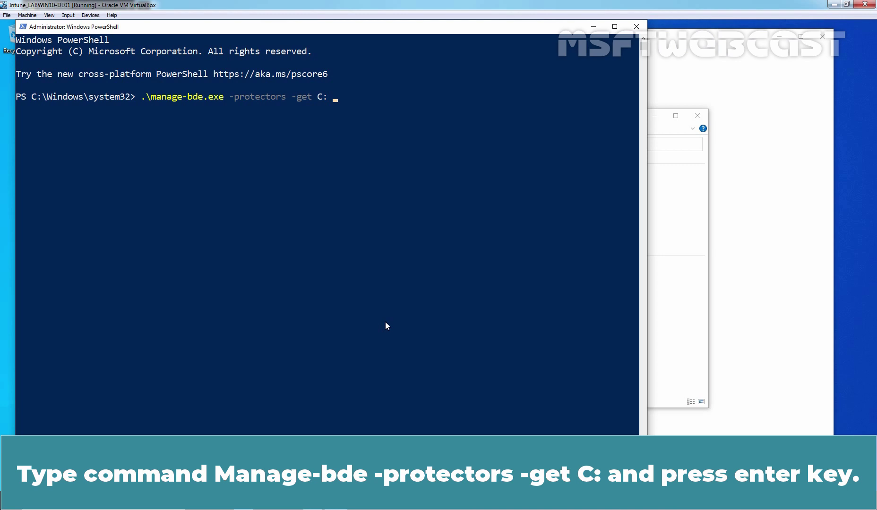
{"action": "key", "text": "Return"}
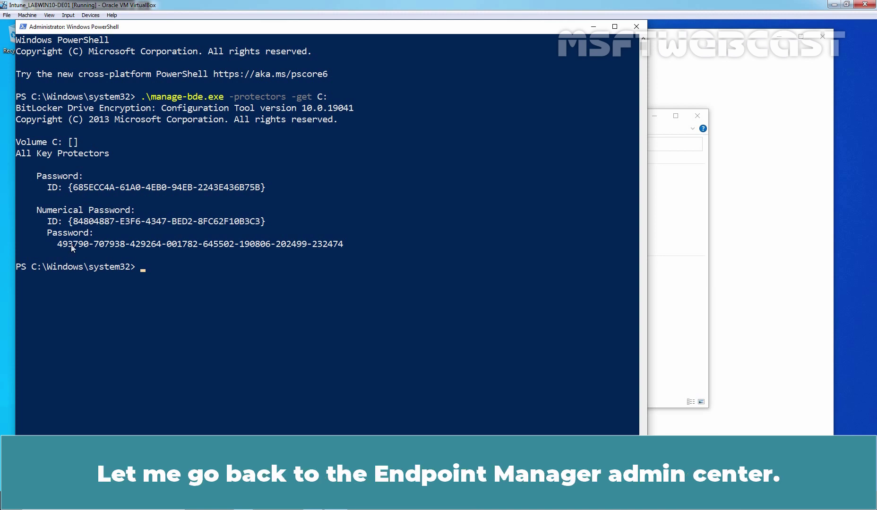
{"action": "key", "text": "alt+Tab"}
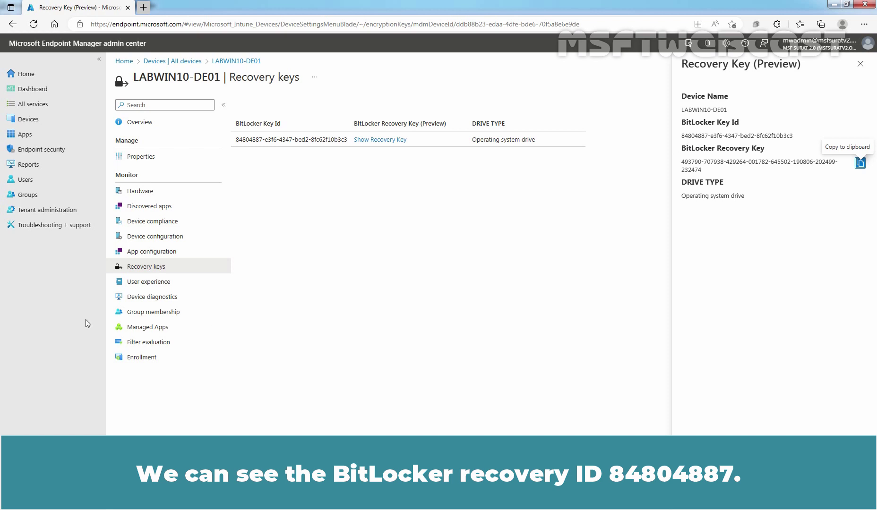
{"action": "key", "text": "alt+Tab"}
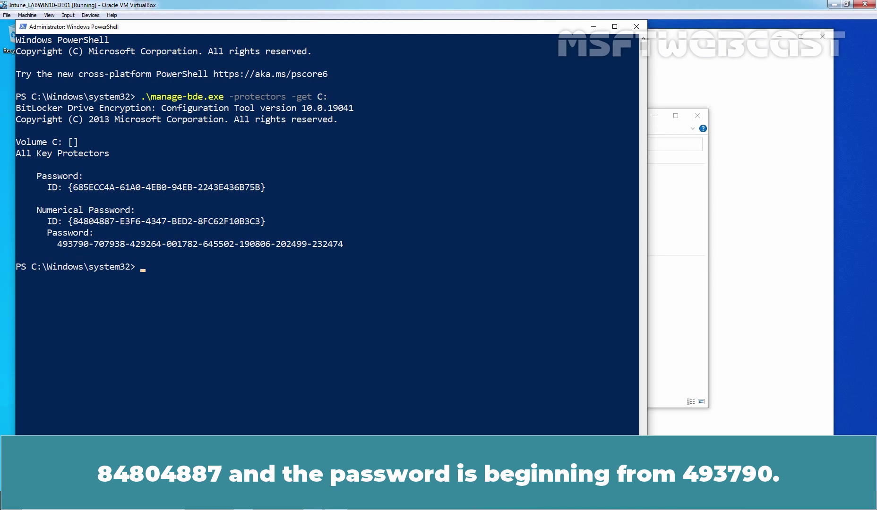
{"action": "key", "text": "alt+Tab"}
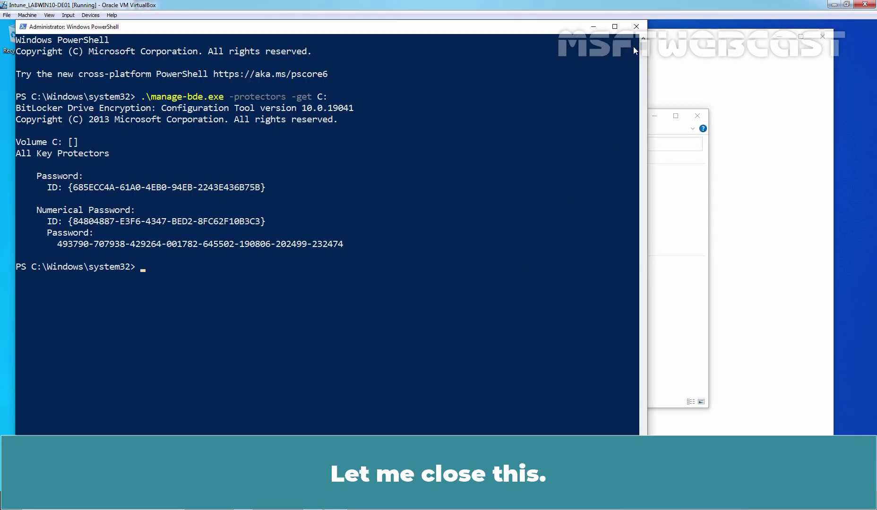
- Close PowerShell, File Explorer and Settings, then restart via the Restart the Device desktop shortcut
{"action": "left_click", "coordinate": [637, 27]}
{"action": "left_click", "coordinate": [698, 116]}
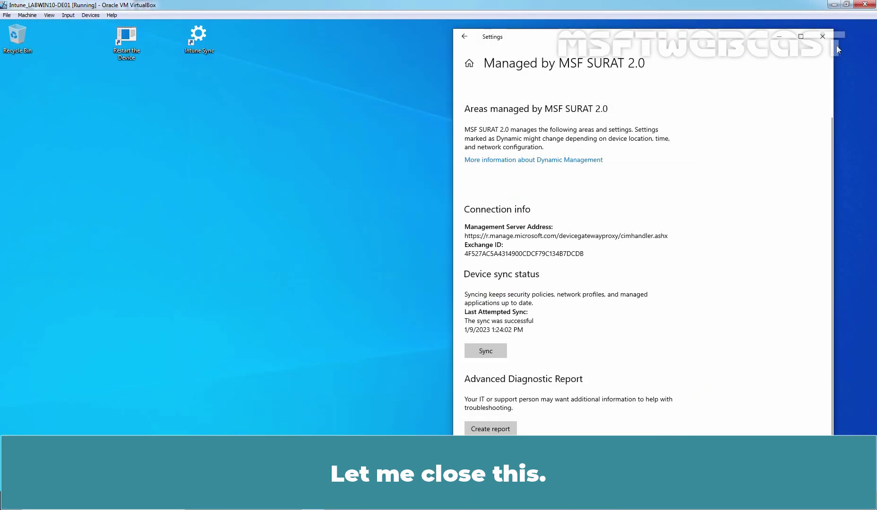
{"action": "left_click", "coordinate": [823, 37]}
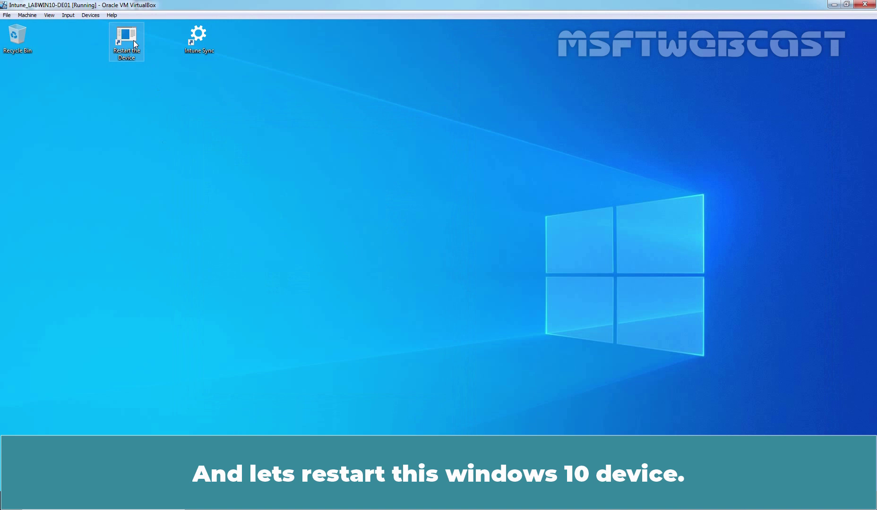
{"action": "double_click", "coordinate": [133, 41]}
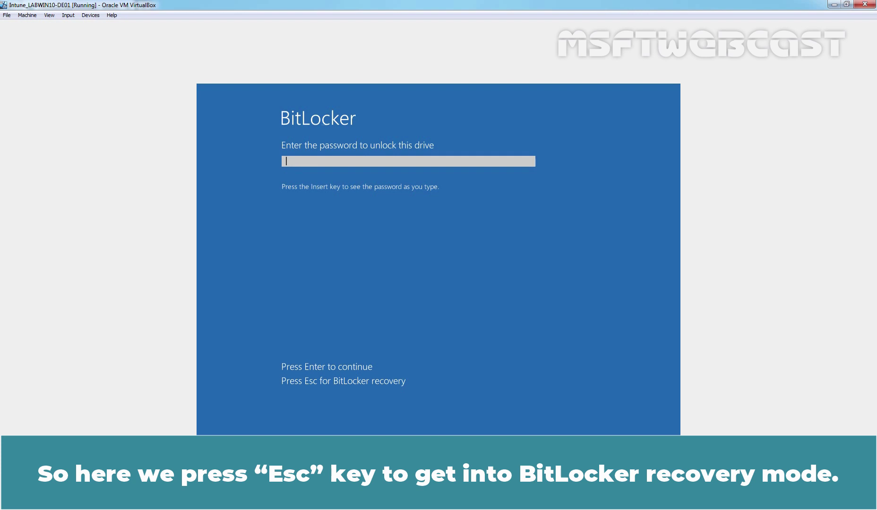
- Switch to BitLocker recovery and submit the 48-digit recovery key for key ID 84804887
{"action": "key", "text": "Escape"}
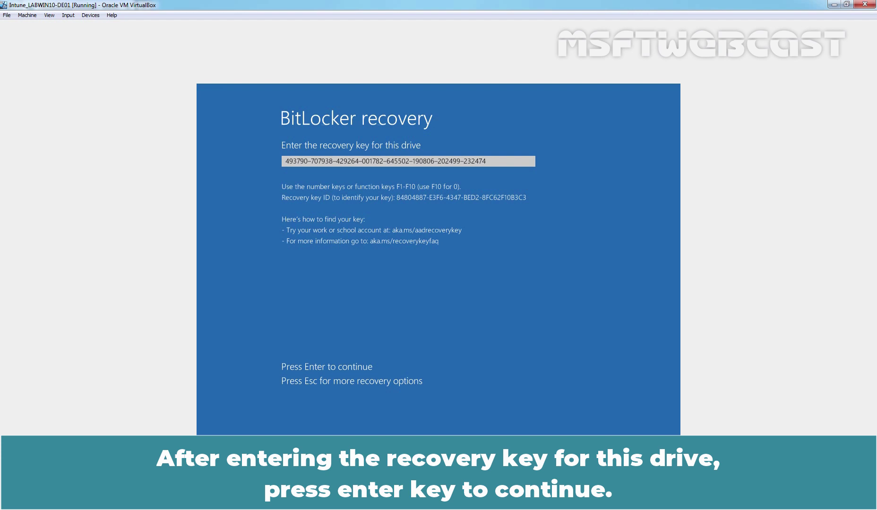
{"action": "key", "text": "Return"}
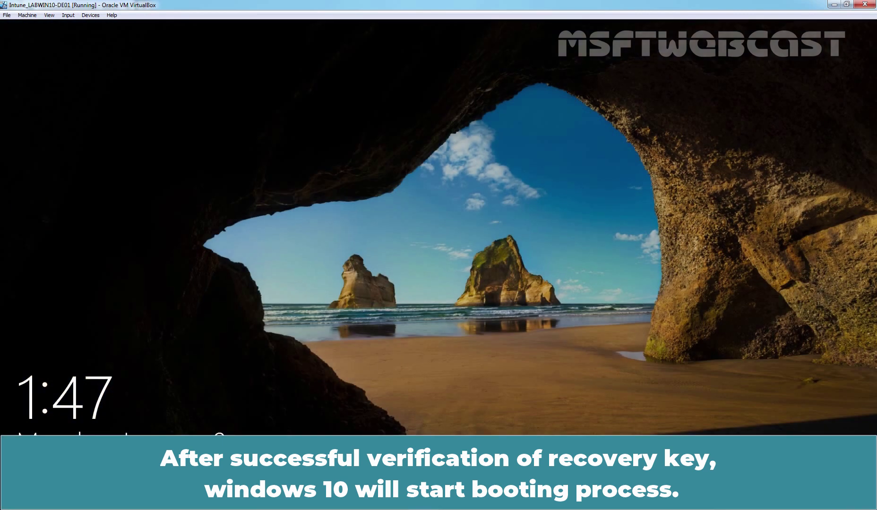
- Dismiss the lock screen and sign in with the user's PIN
{"action": "left_click", "coordinate": [266, 329]}
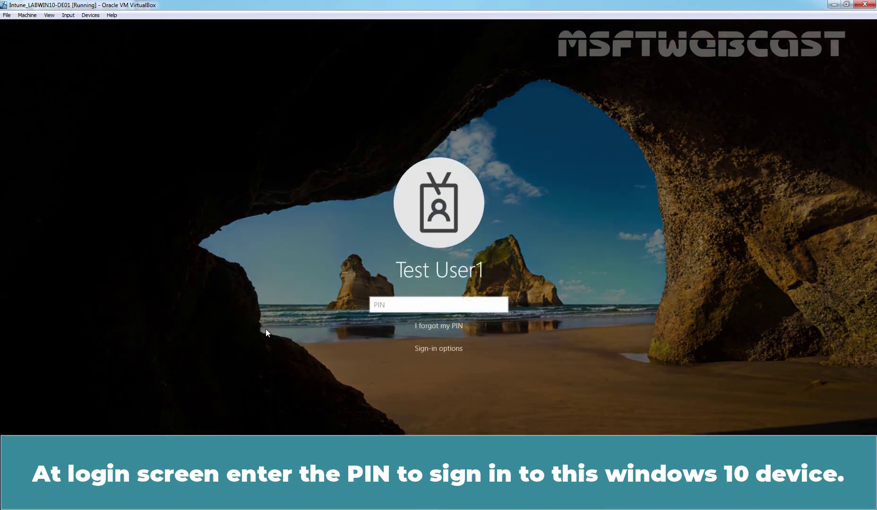
{"action": "type", "text": "123456"}
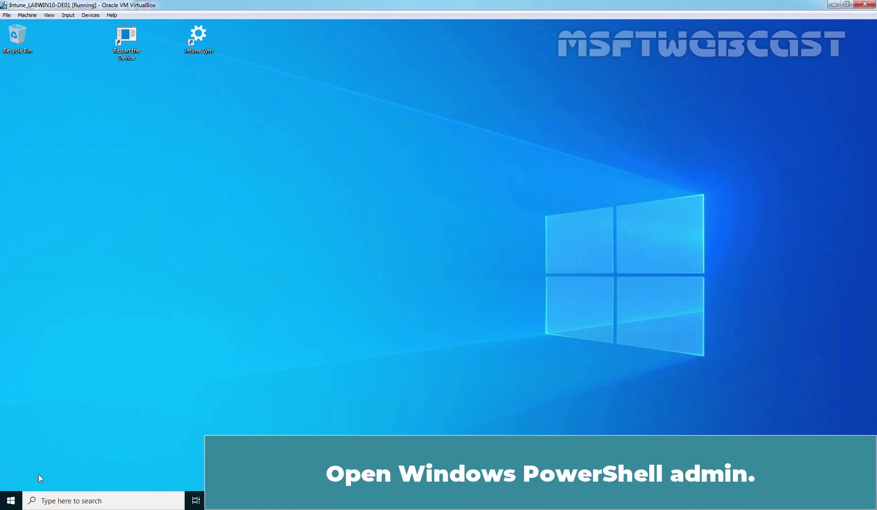
- In an elevated PowerShell, run manage-bde -protectors -get C: to list the rotated recovery password ID 81FB2448
{"action": "right_click", "coordinate": [9, 502]}
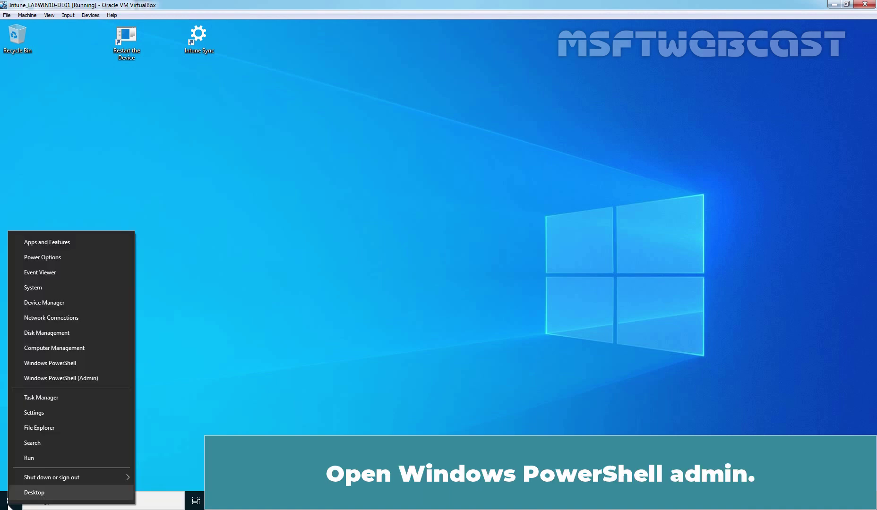
{"action": "left_click", "coordinate": [69, 381]}
{"action": "left_click", "coordinate": [385, 317]}
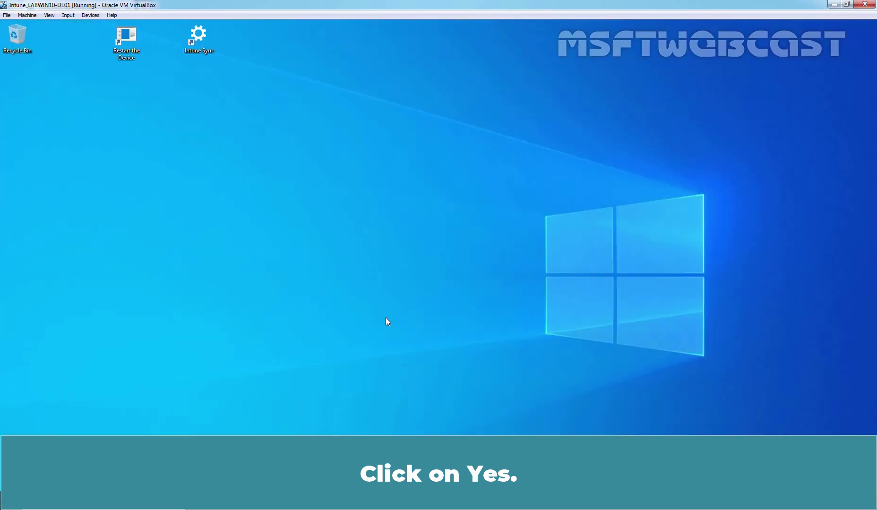
{"action": "type", "text": ".\\manage-bde.exe -protectors -get C:"}
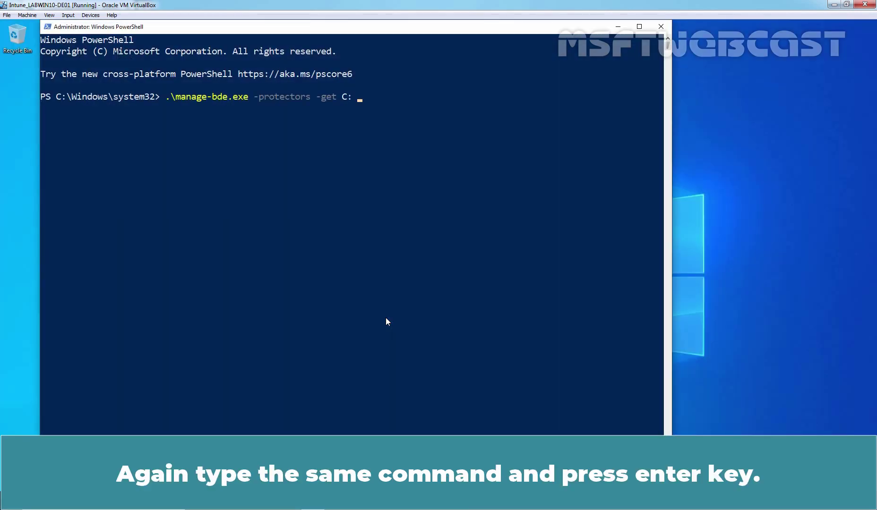
{"action": "key", "text": "Return"}
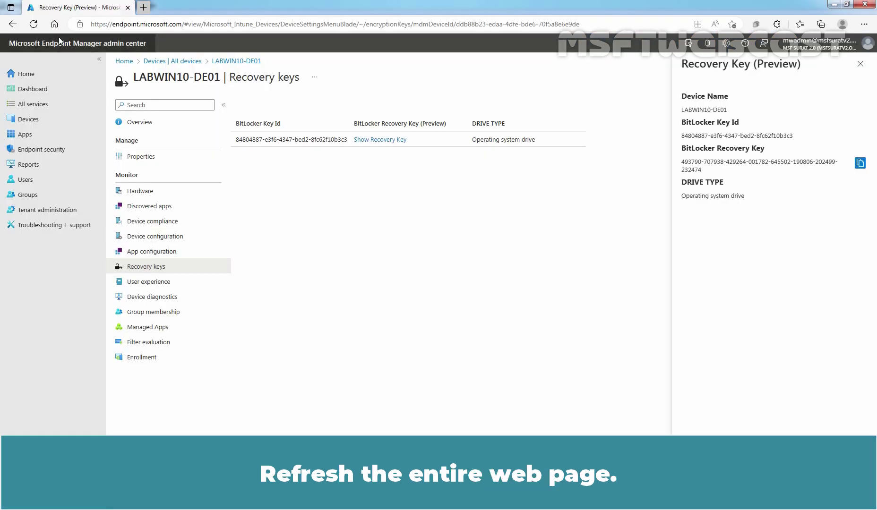
- Refresh LABWIN10-DE01's recovery keys page and reveal the new key with ID 81fb2448
{"action": "left_click", "coordinate": [34, 28]}
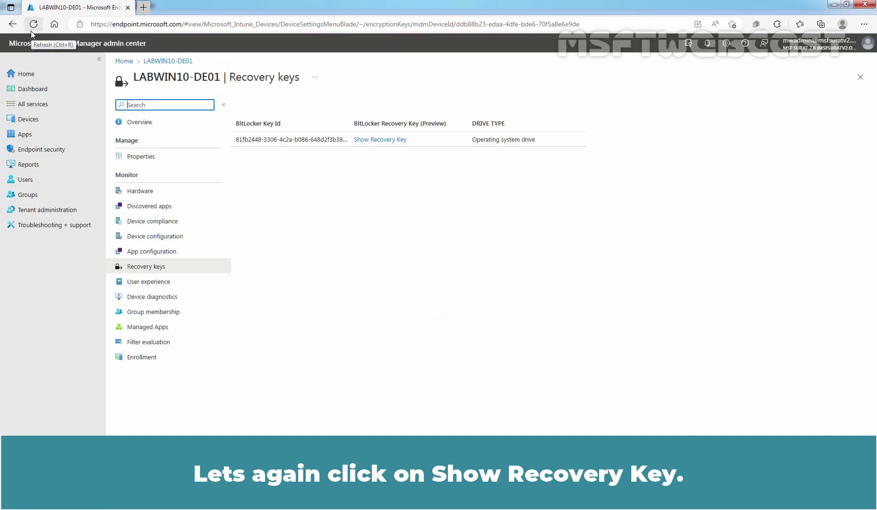
{"action": "left_click", "coordinate": [384, 142]}
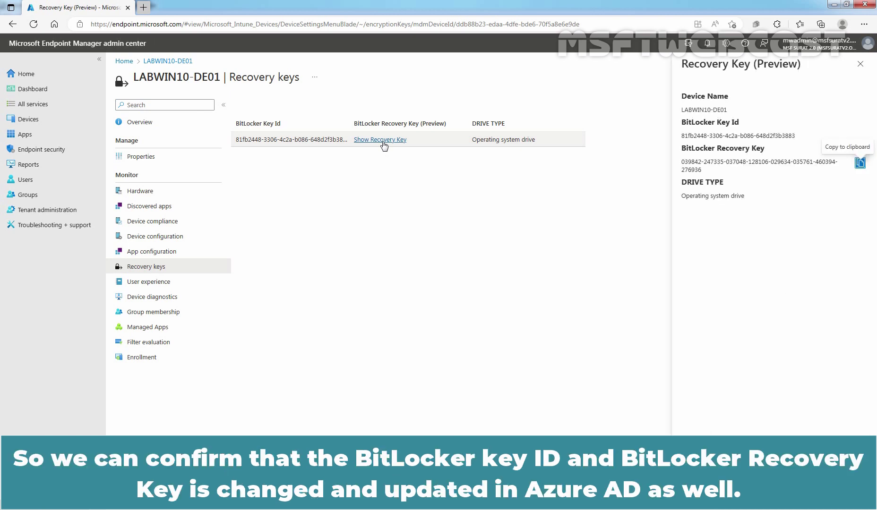